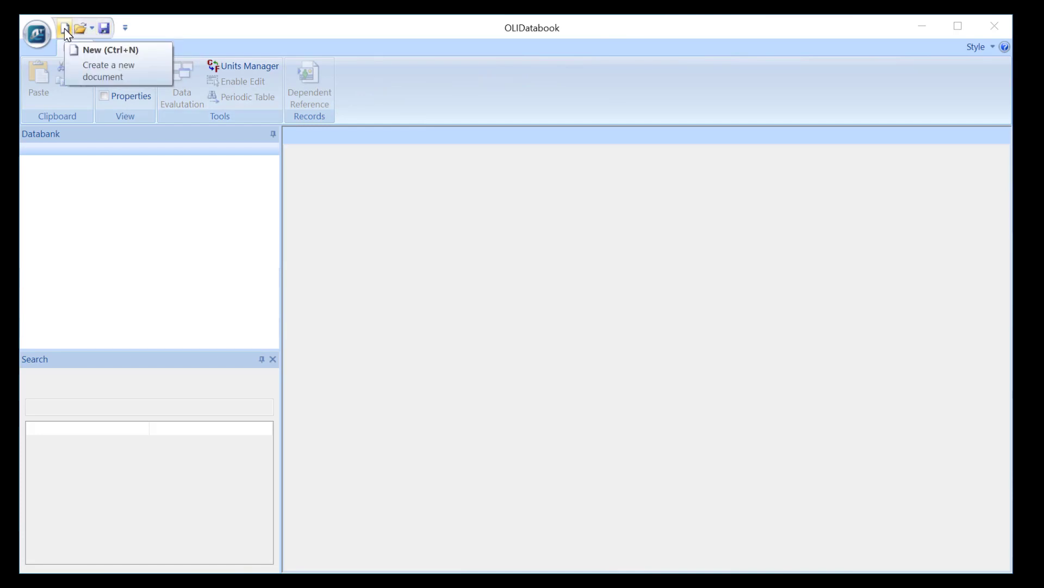
Start a new database file and set its thermodynamic framework to MSE (H3O + ion)
left_click(37, 36)
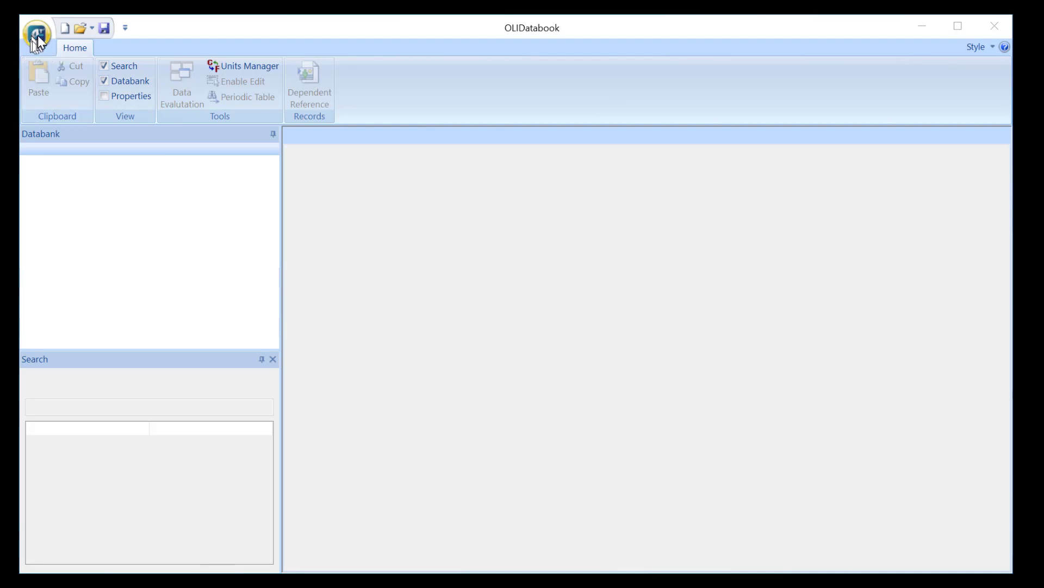
left_click(41, 34)
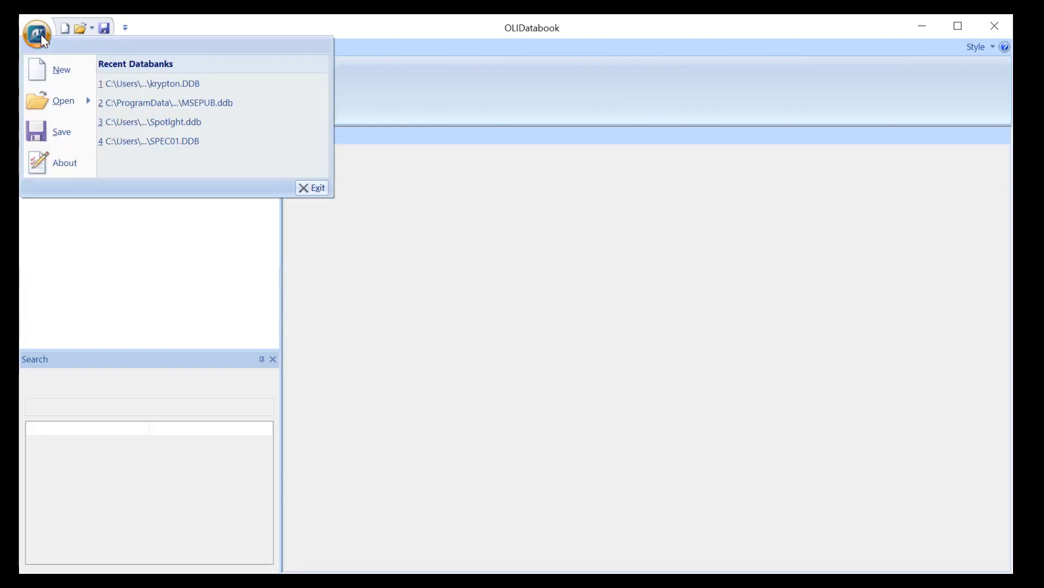
left_click(50, 66)
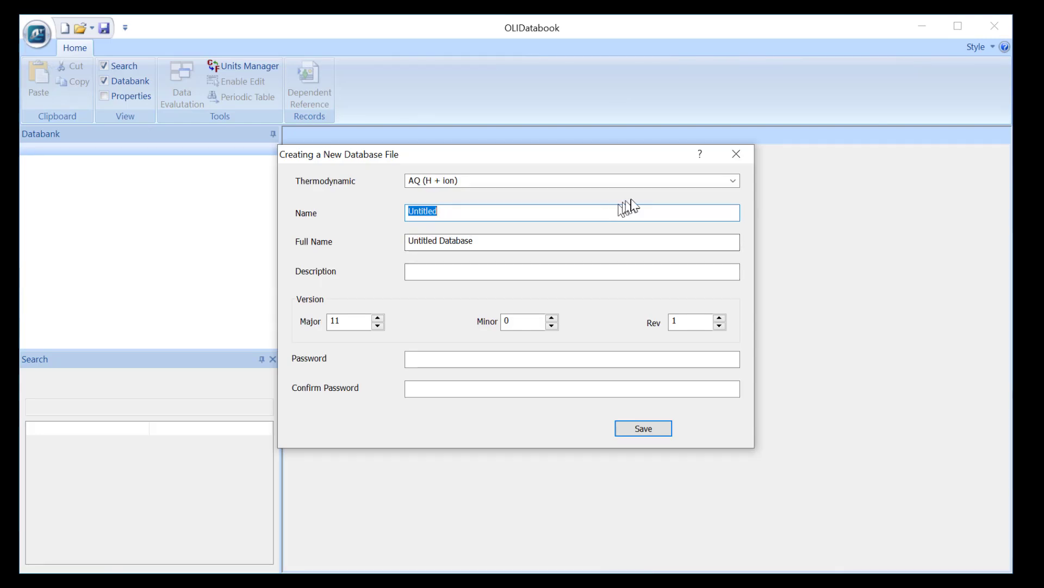
left_click(733, 181)
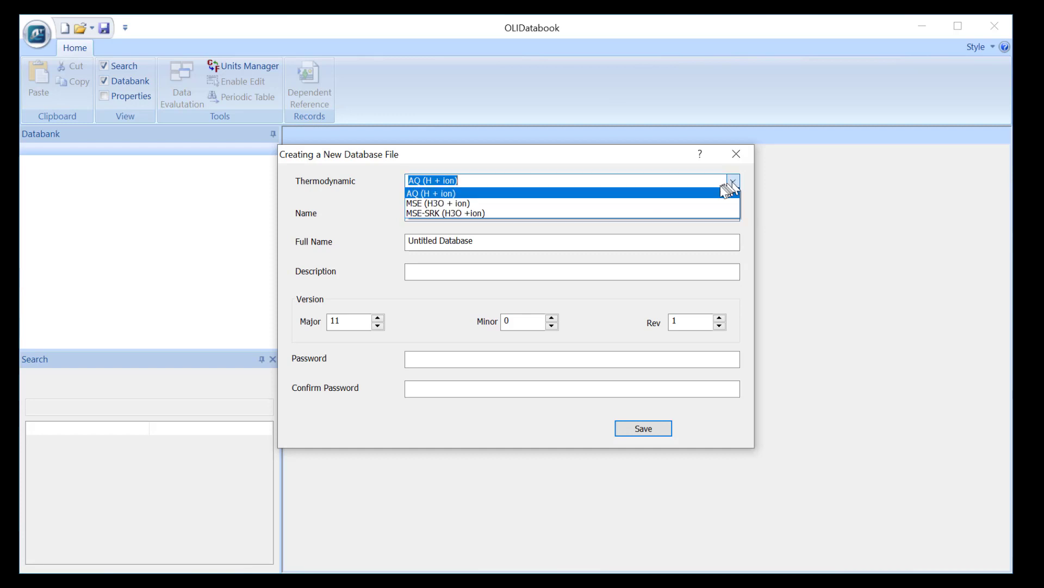
left_click(620, 202)
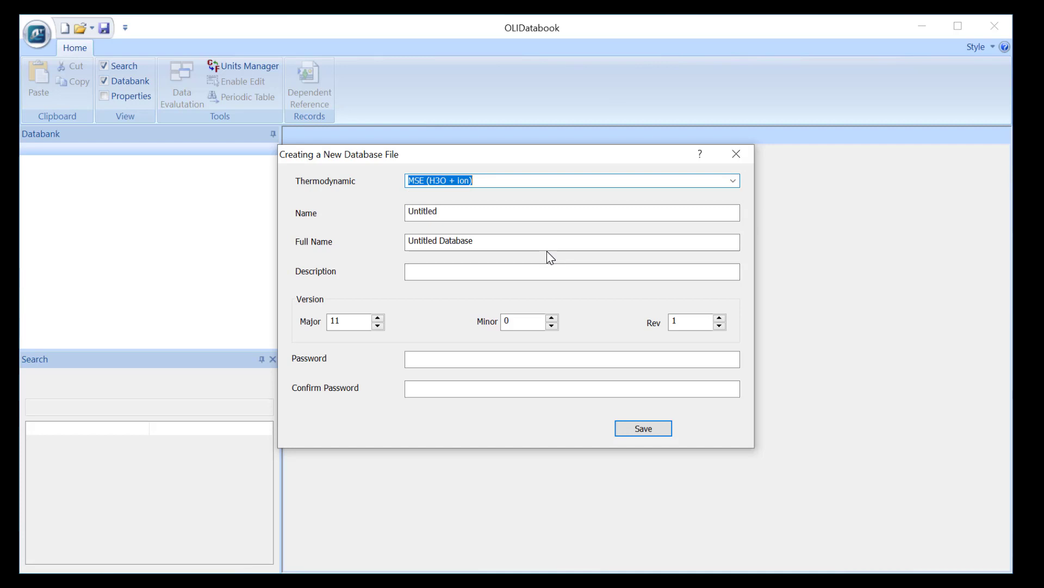
left_click(730, 181)
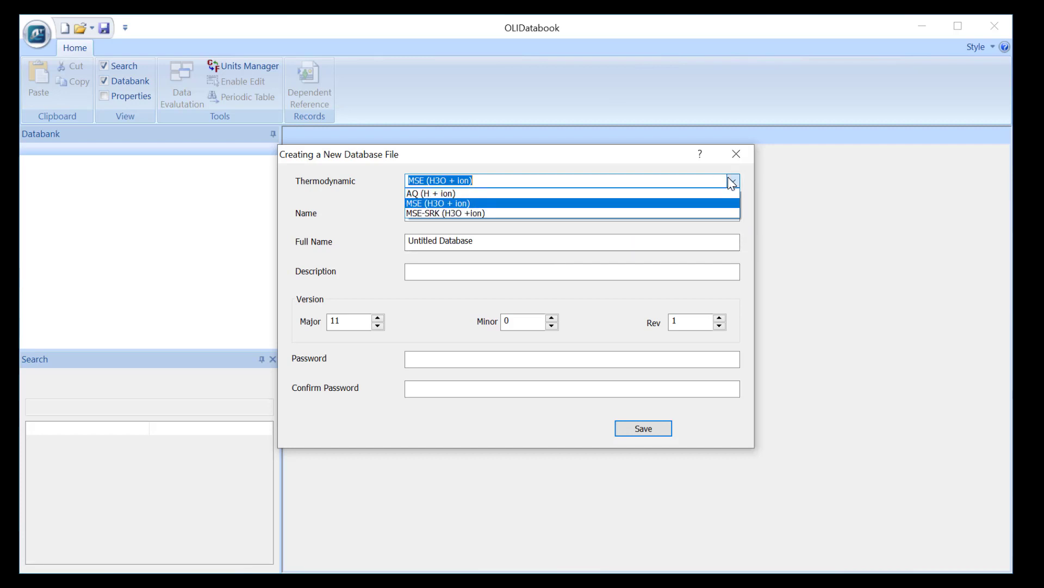
left_click(605, 205)
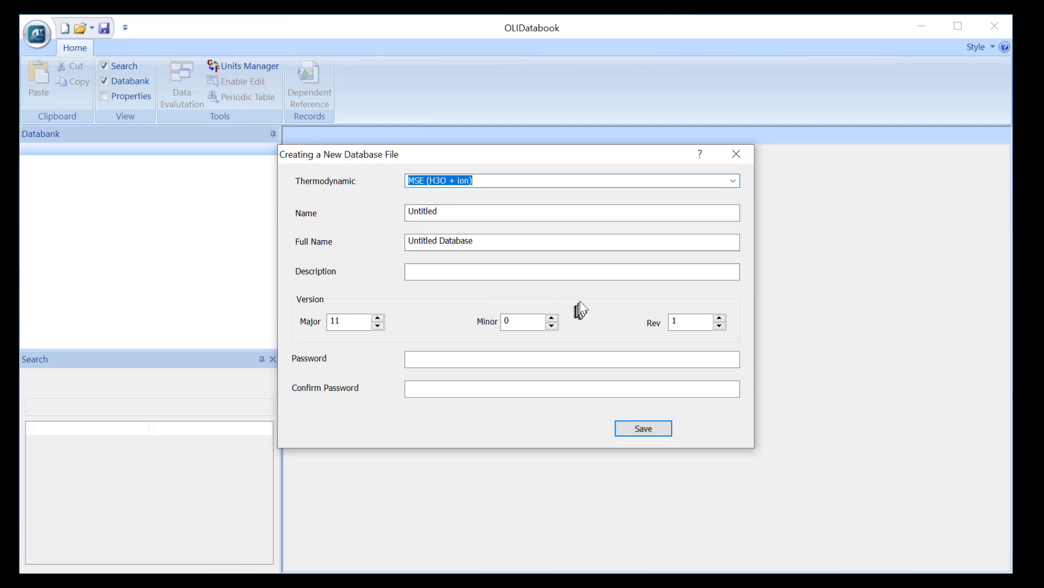
Switch to File Explorer and examine the existing database file names in the Databanks folder, sorted by name
left_click(520, 213)
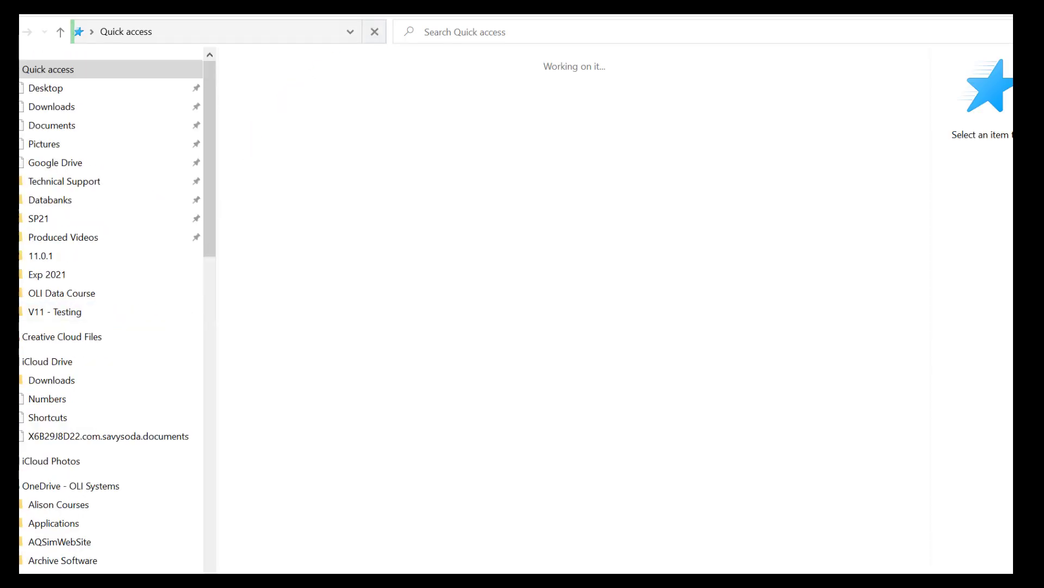
left_click_drag(520, 65, 346, 587)
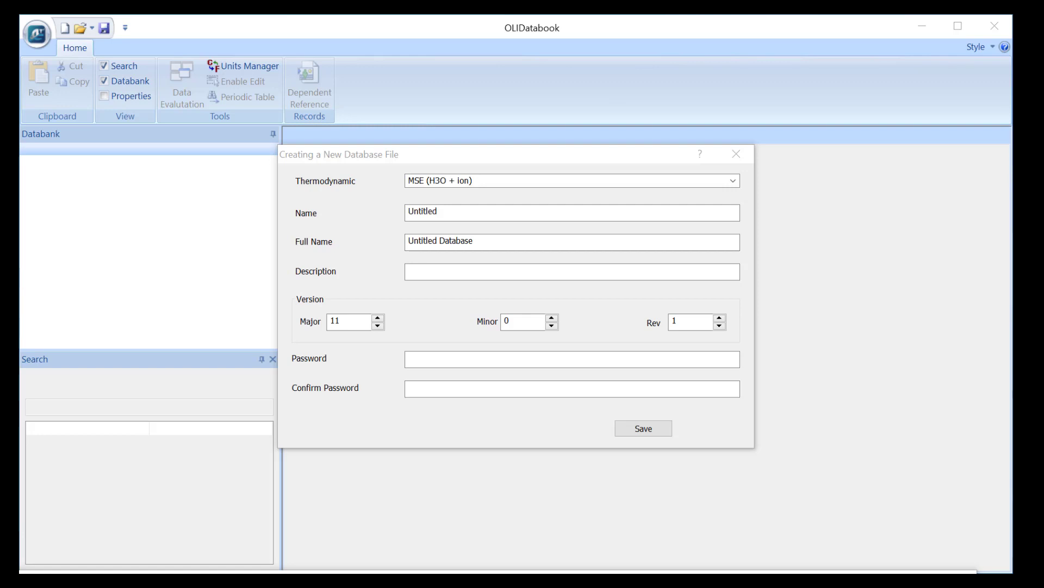
key("super+Down")
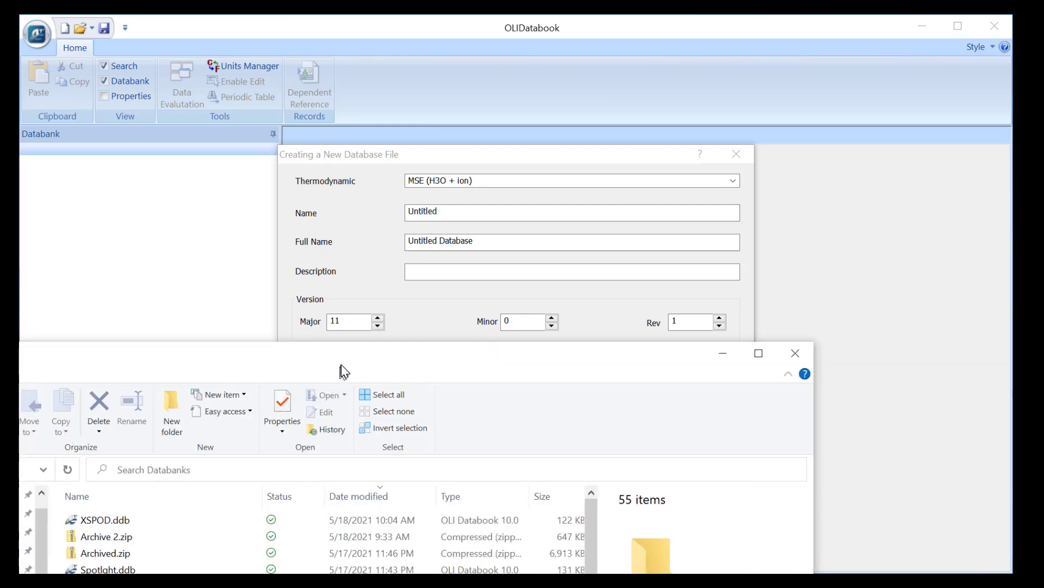
key("super+Up")
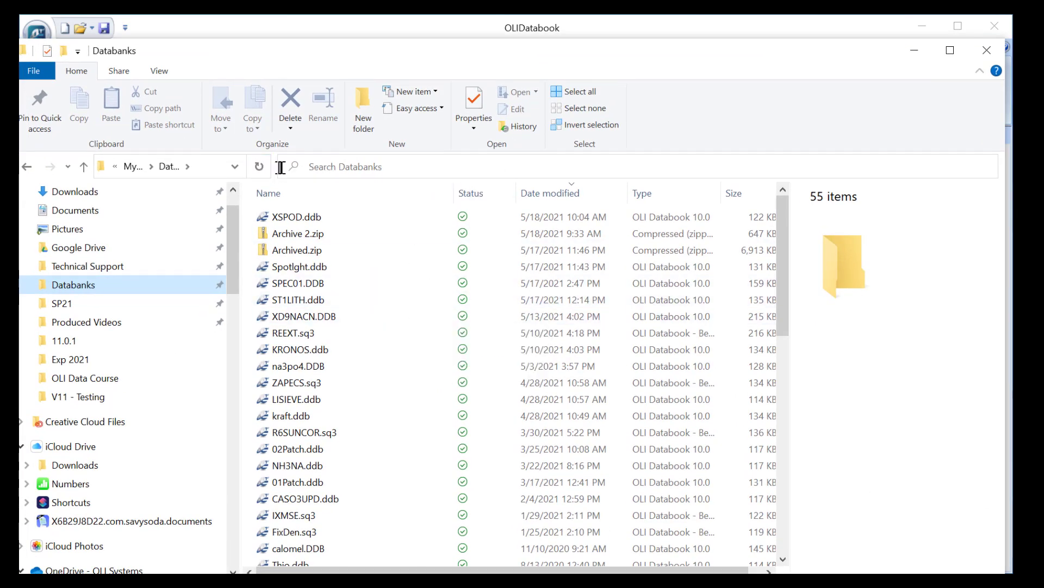
left_click_drag(275, 167, 557, 158)
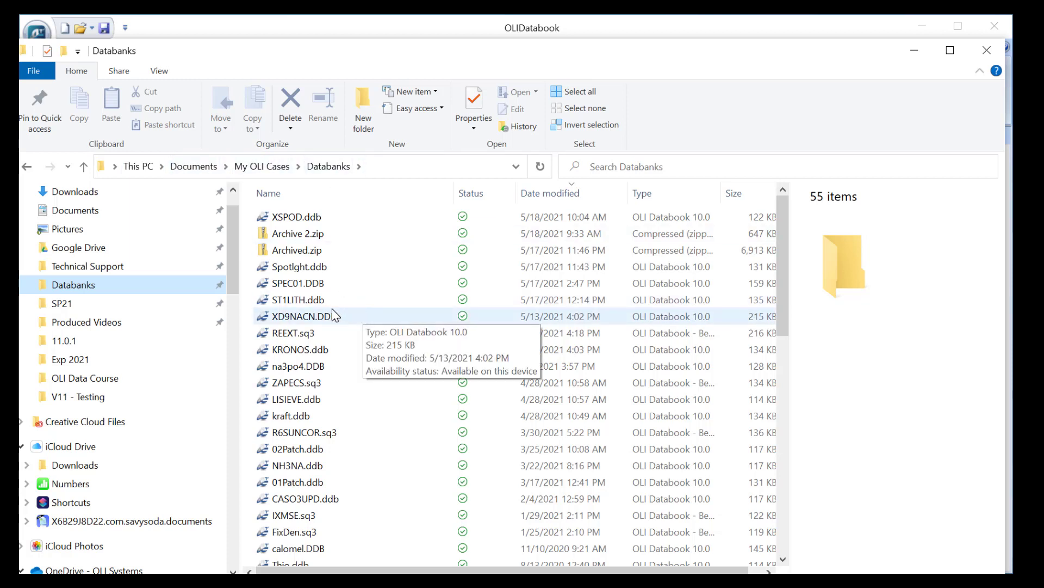
left_click(320, 196)
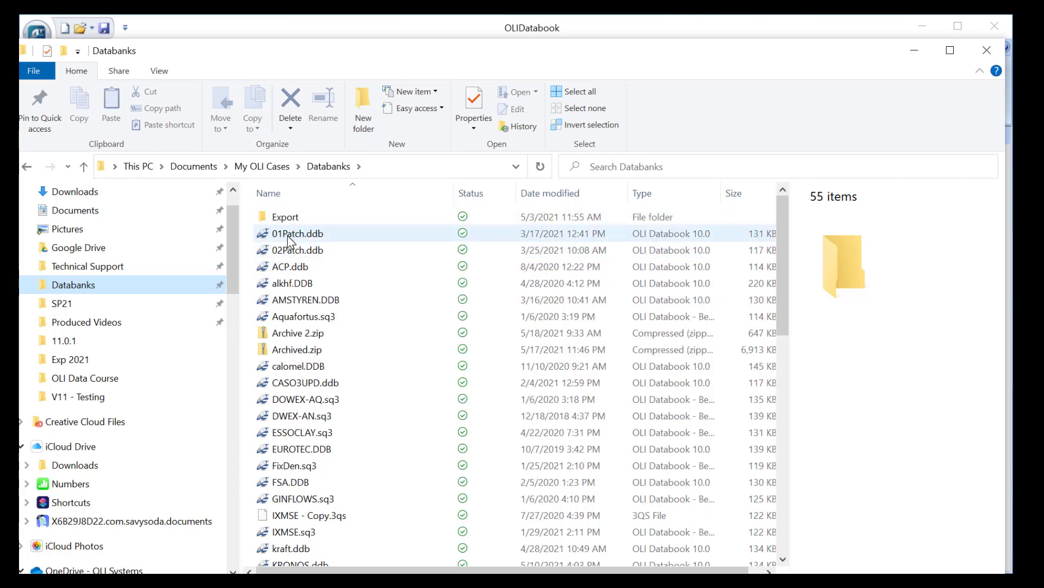
scroll(317, 359, "down", 2)
scroll(317, 359, "down", 10)
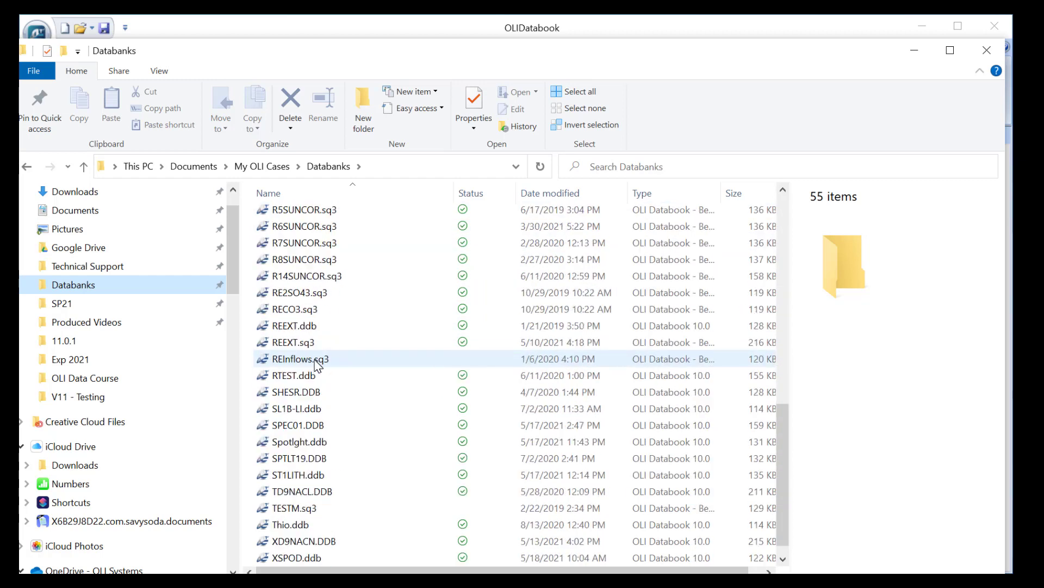
scroll(313, 541, "up", 11)
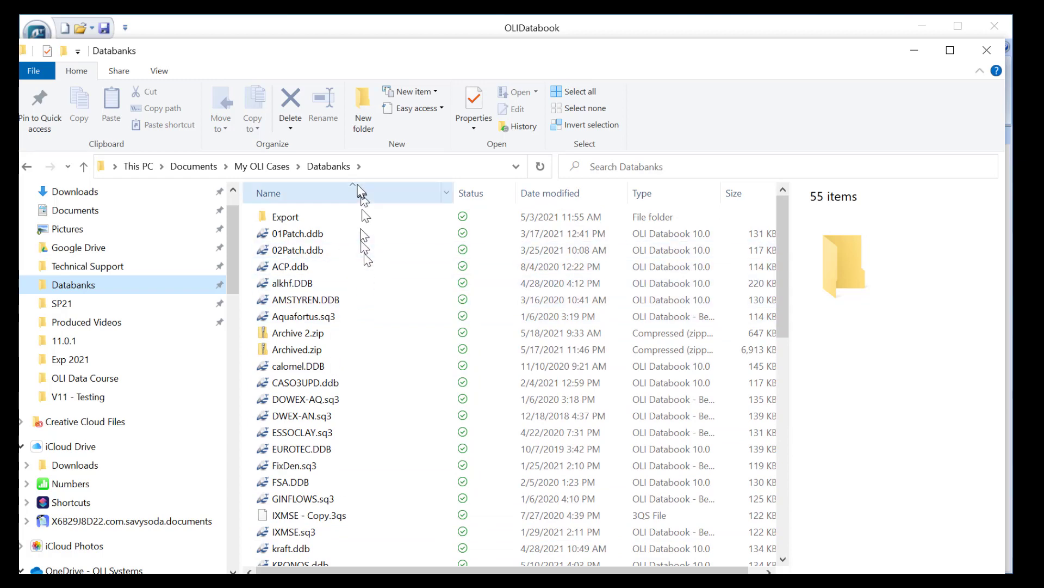
scroll(338, 380, "down", 4)
scroll(338, 379, "down", 7)
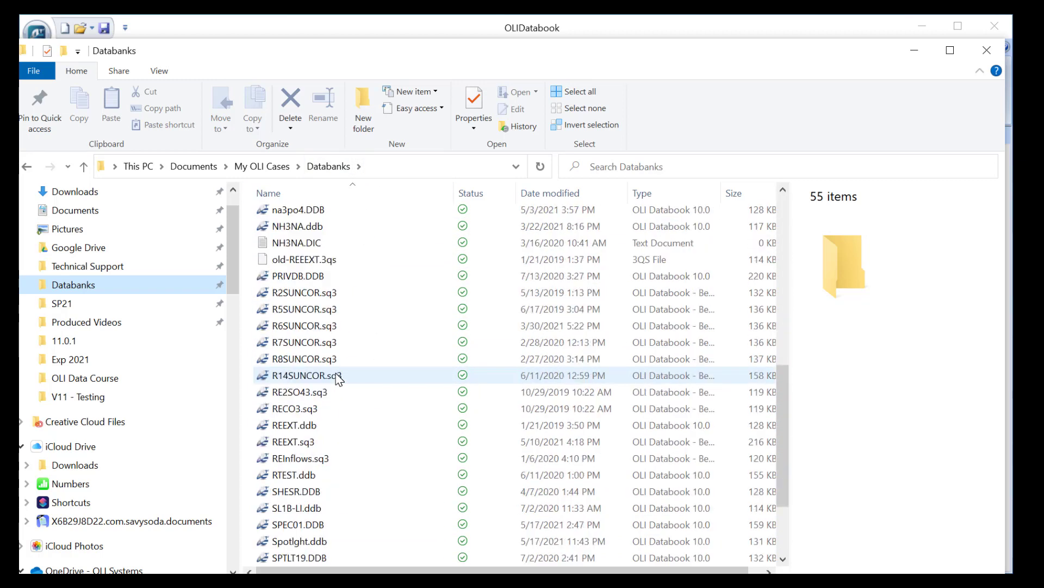
scroll(356, 460, "up", 11)
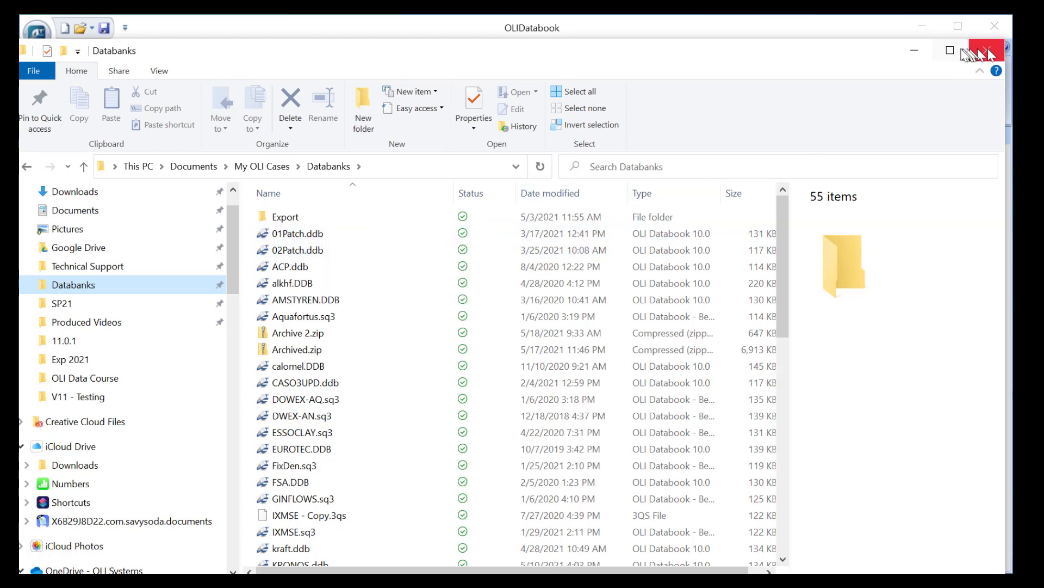
left_click(927, 54)
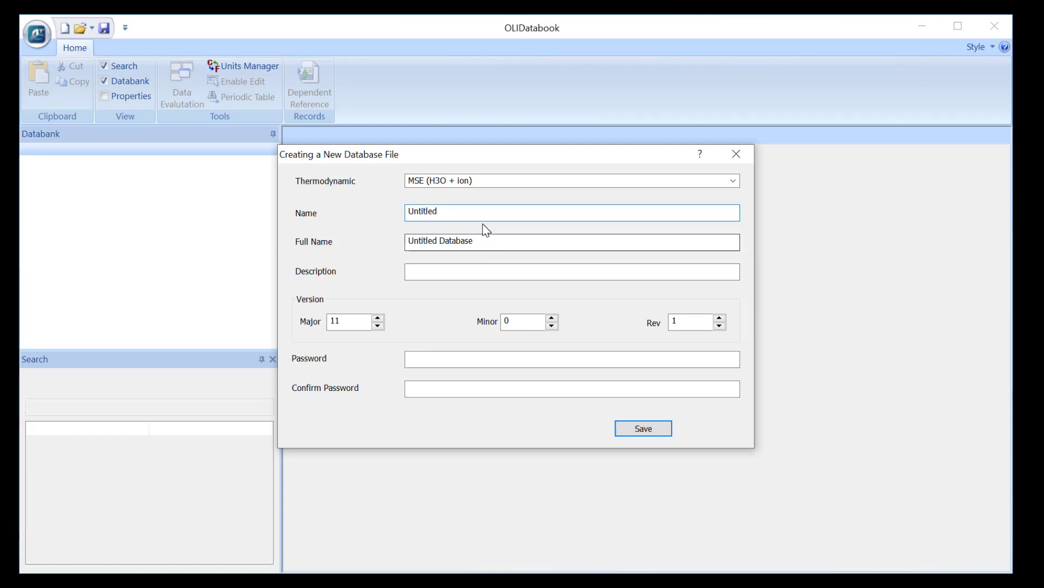
Name the new database User01 and give it the full name "User database for the video short course"
left_click_drag(478, 214, 361, 219)
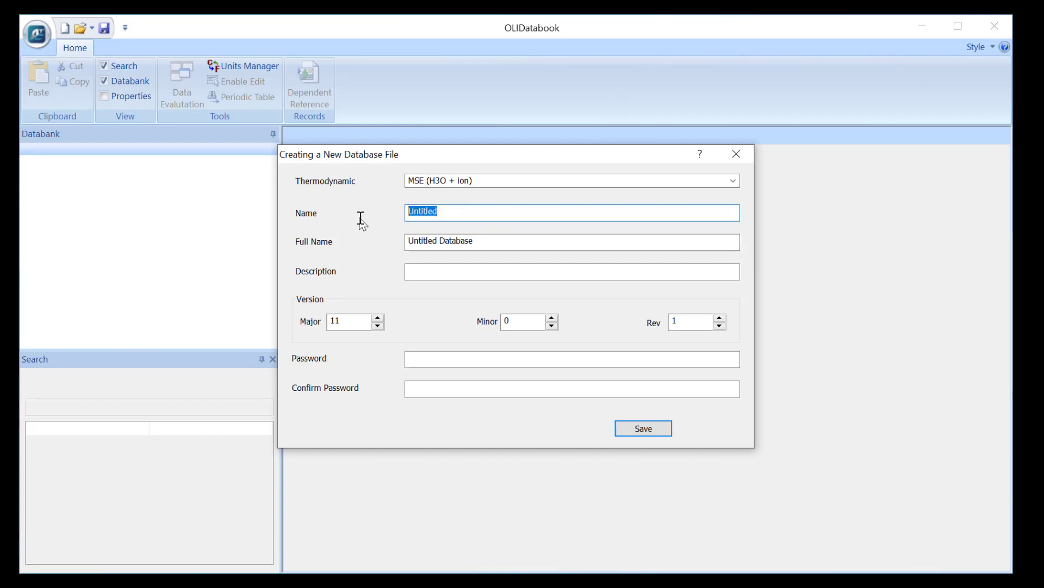
type("U")
key("BackSpace")
type("User")
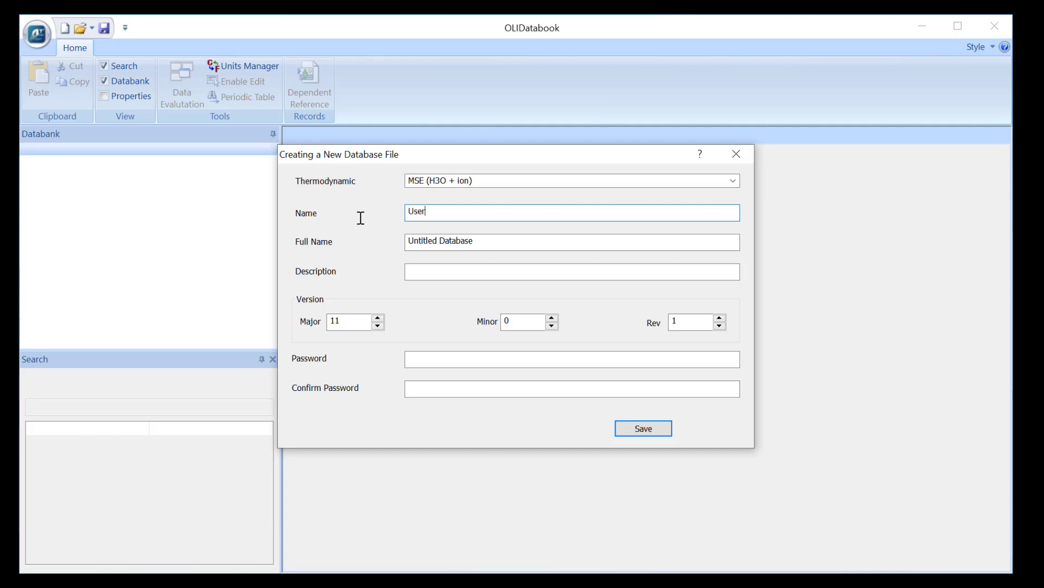
type("01")
key("Tab")
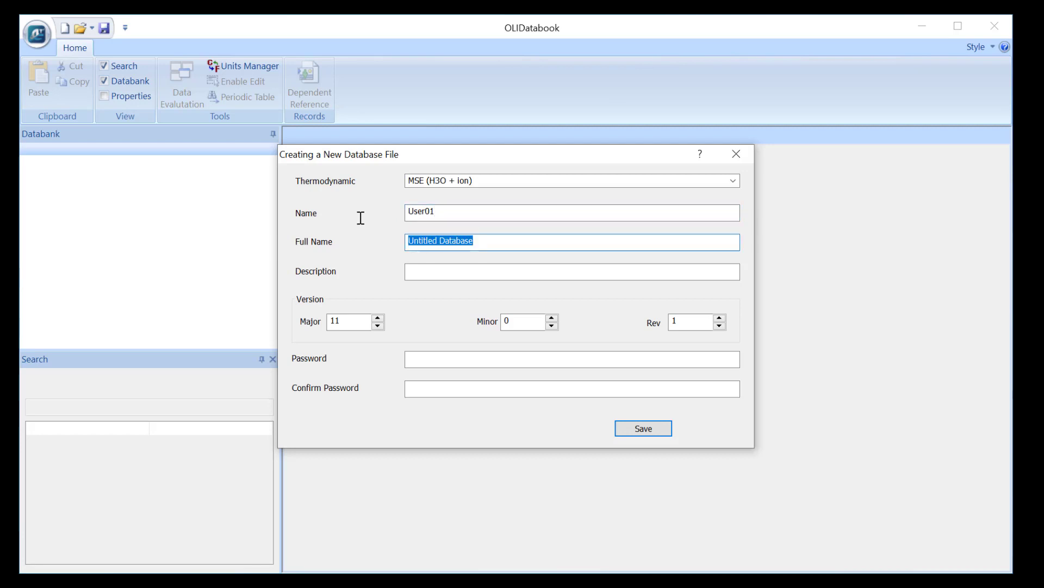
type("User data")
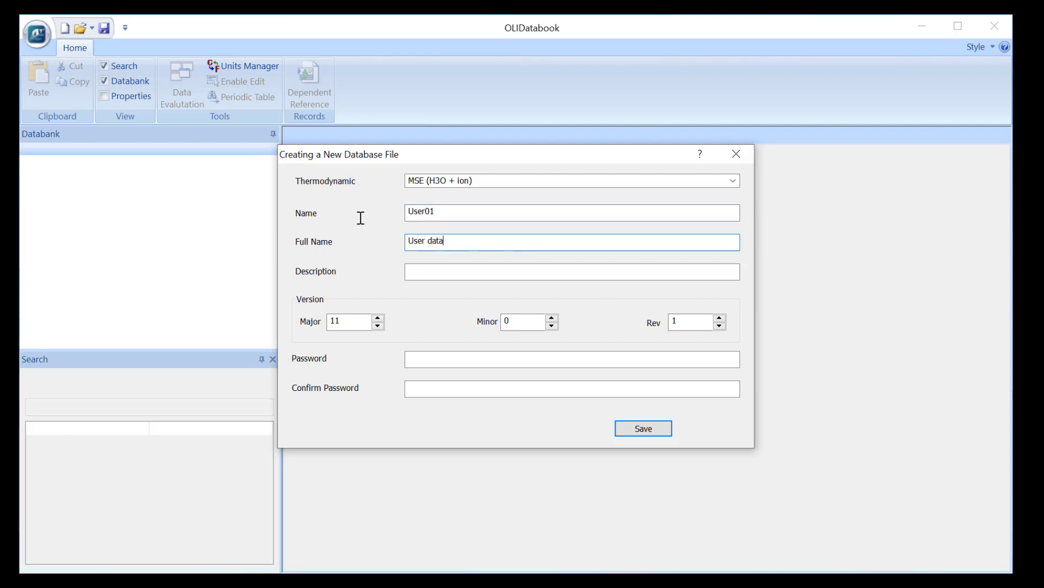
type("base for the video shor")
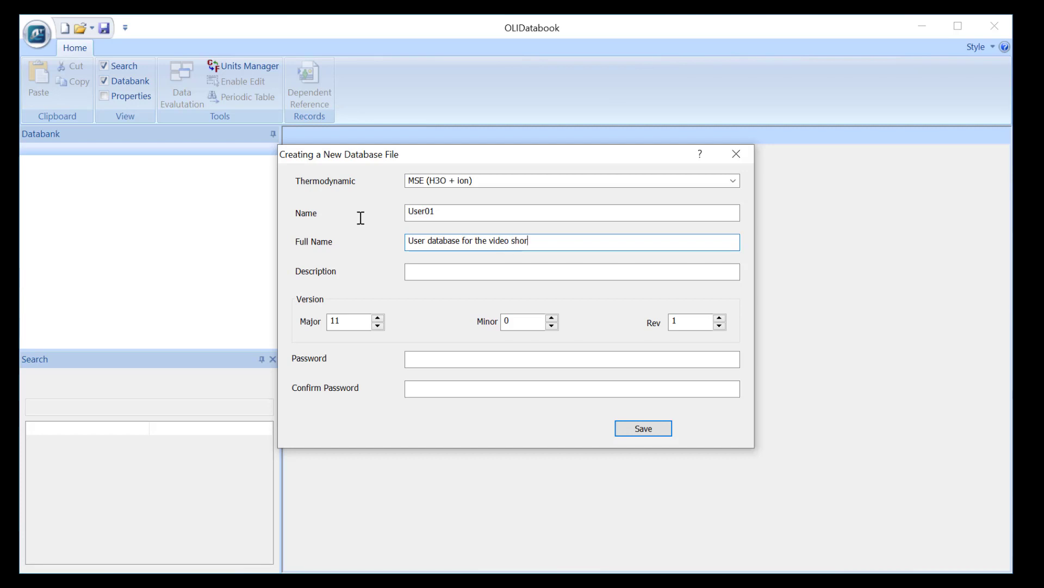
type("t course")
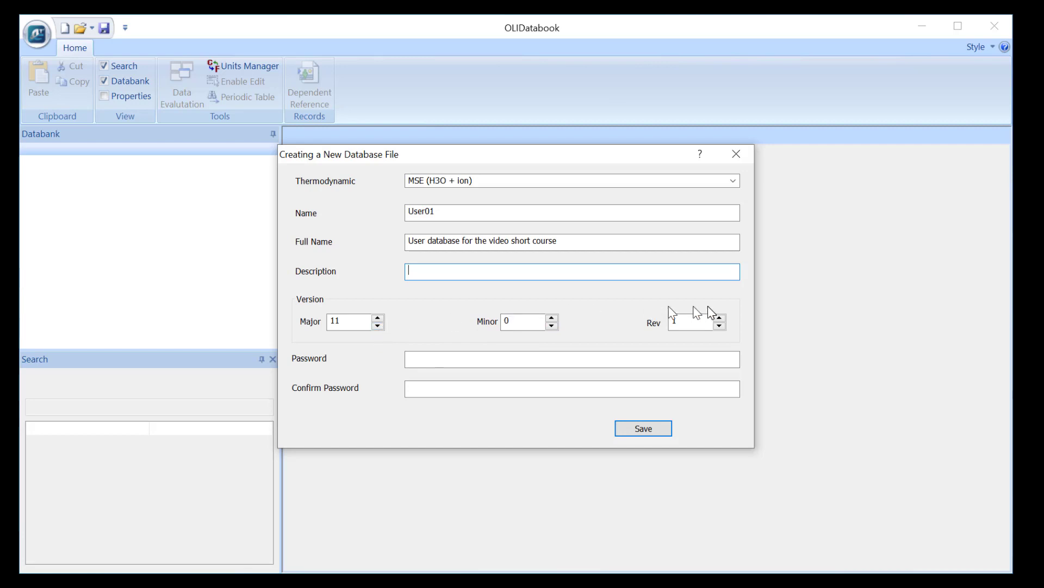
Leave the password blank and save the new database as User01.ddb in the Databanks folder
left_click(485, 358)
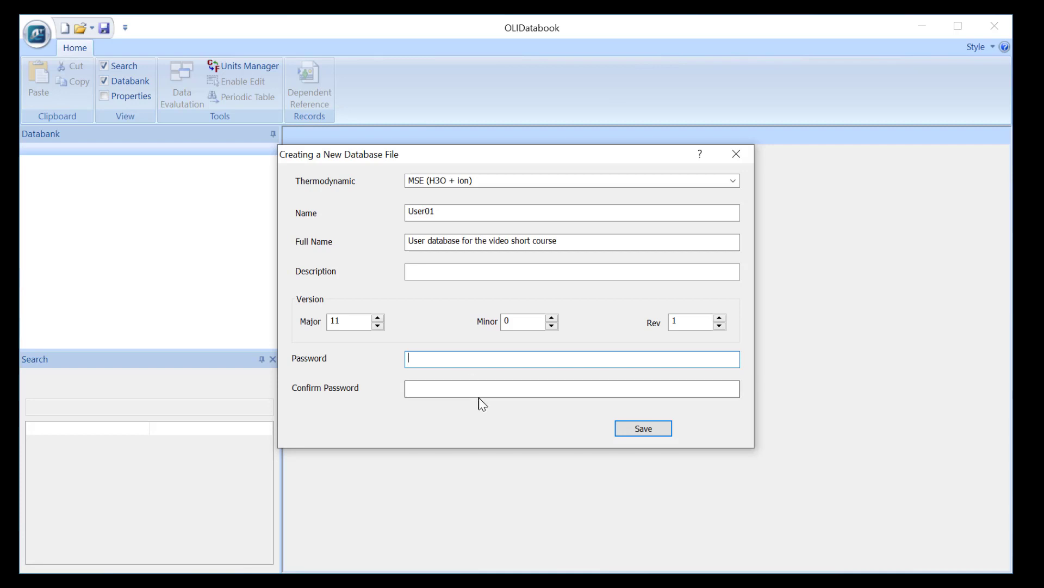
left_click(643, 430)
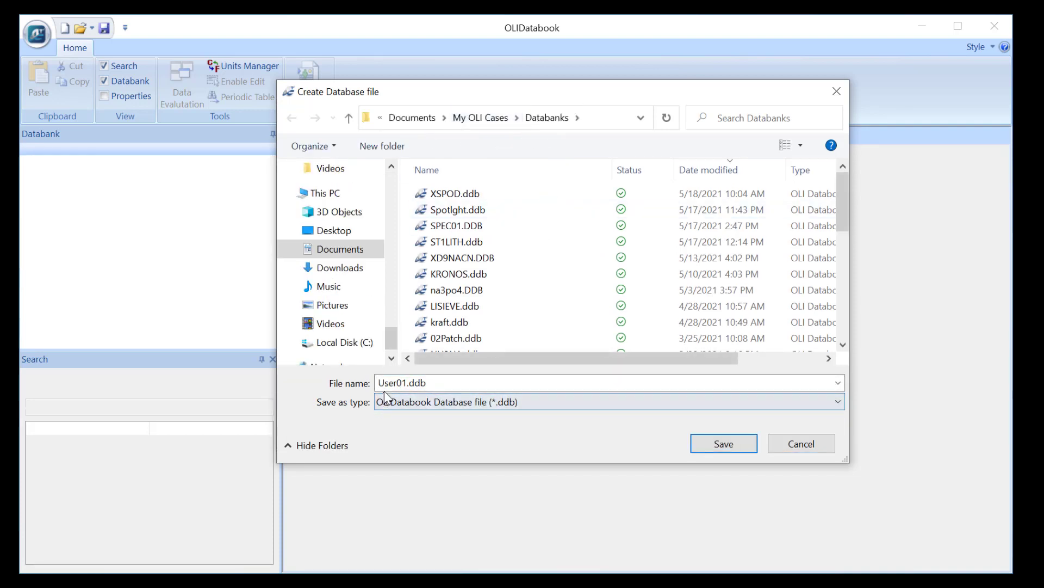
left_click(730, 443)
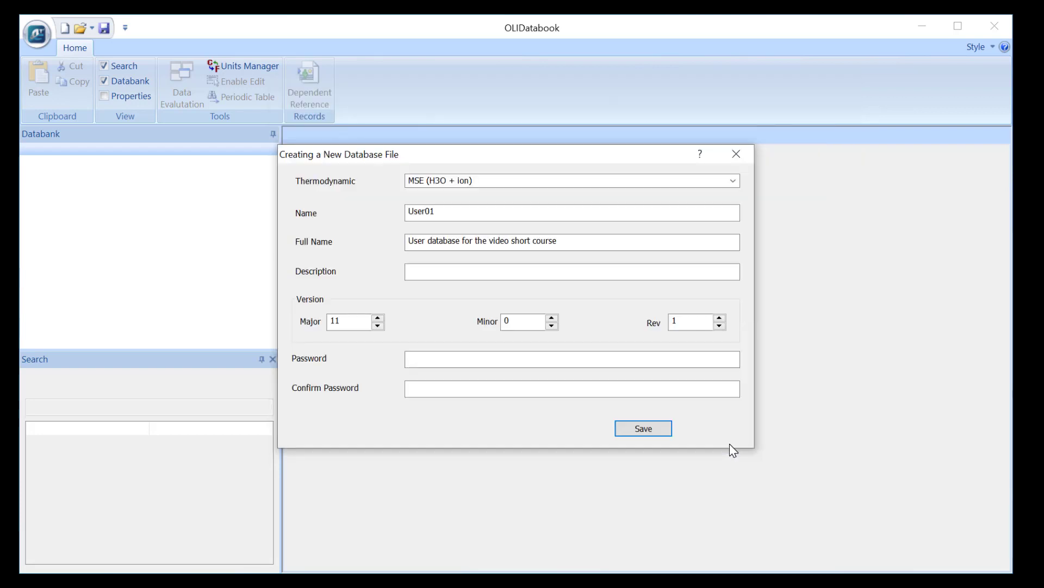
left_click(647, 430)
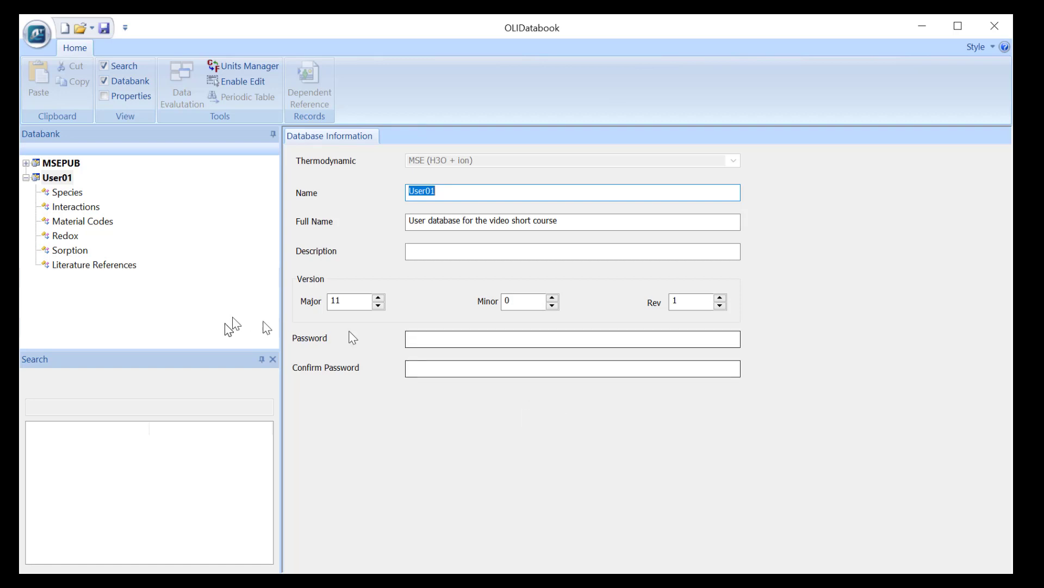
Show the Species section of the User01 database and save the database
left_click(75, 196)
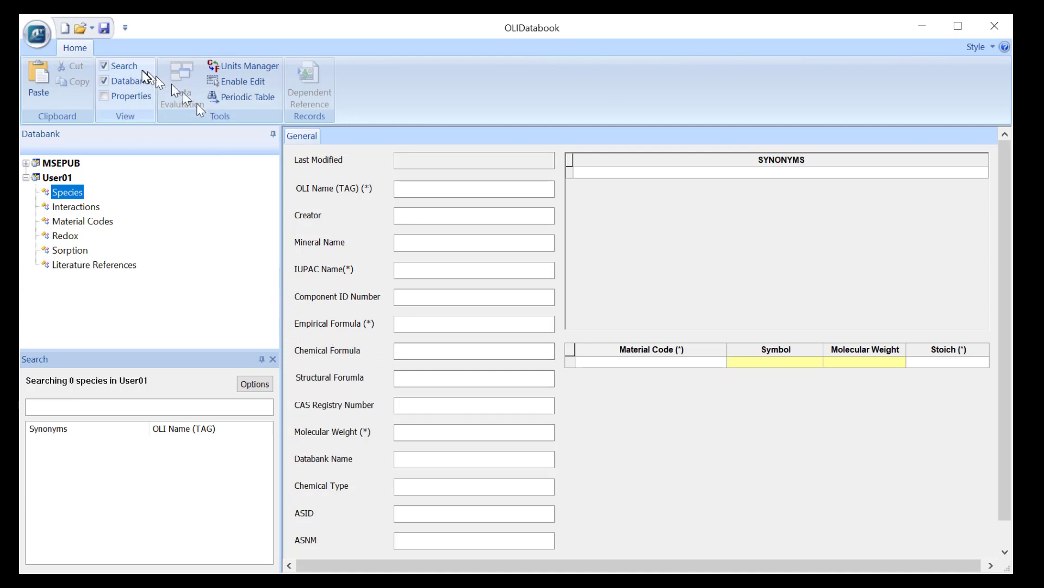
left_click(104, 28)
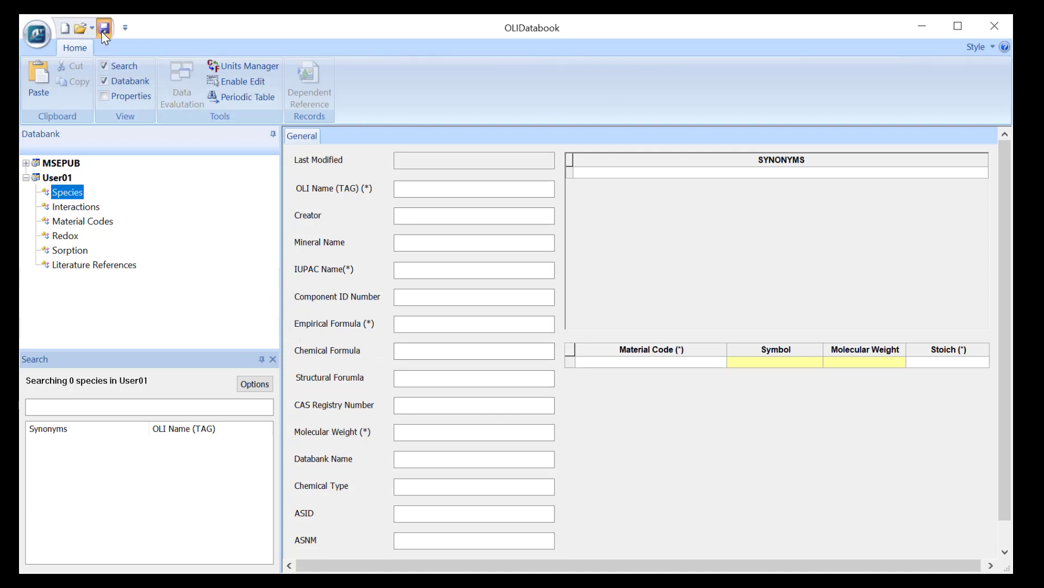
left_click(37, 41)
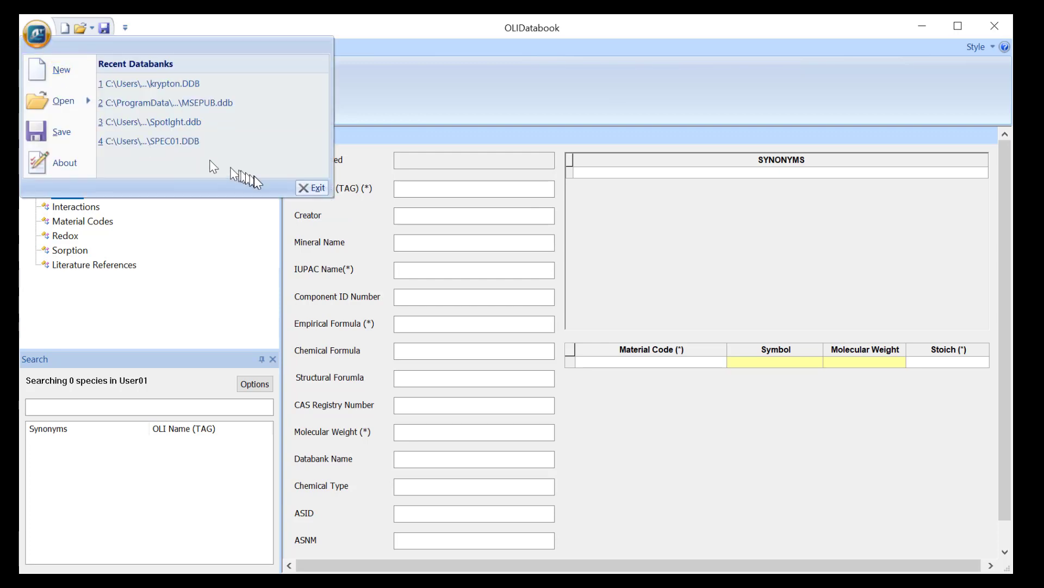